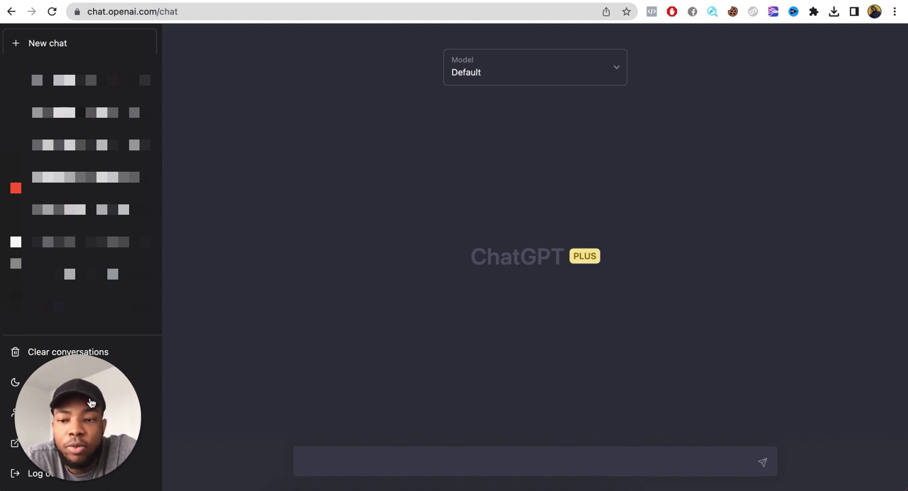
pyautogui.moveTo(49, 423); pyautogui.dragTo(811, 406)
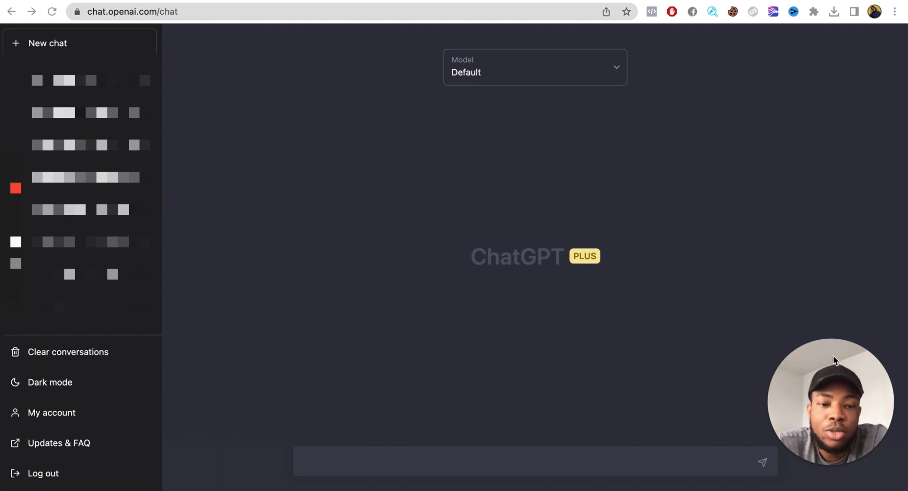
pyautogui.moveTo(852, 382); pyautogui.dragTo(118, 412)
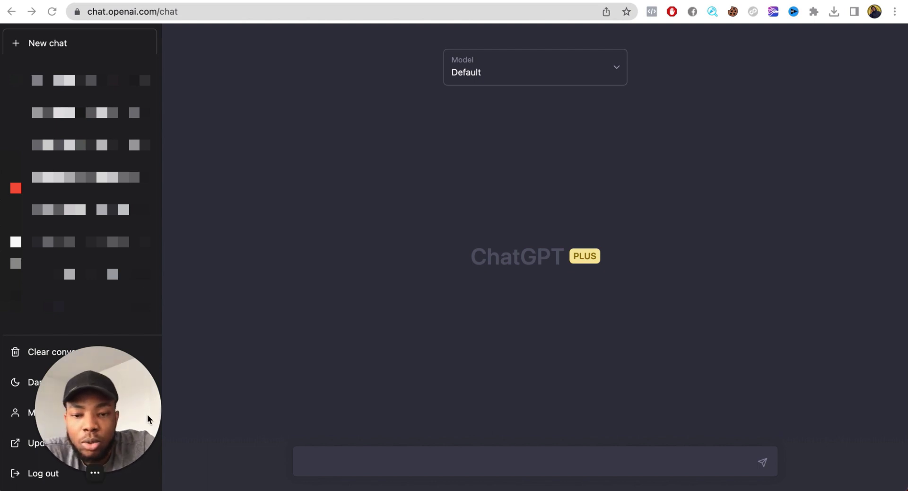
# - Begin a chat prompt with the text "For a given project, generate 5 ways it could fail"
pyautogui.click(328, 470)
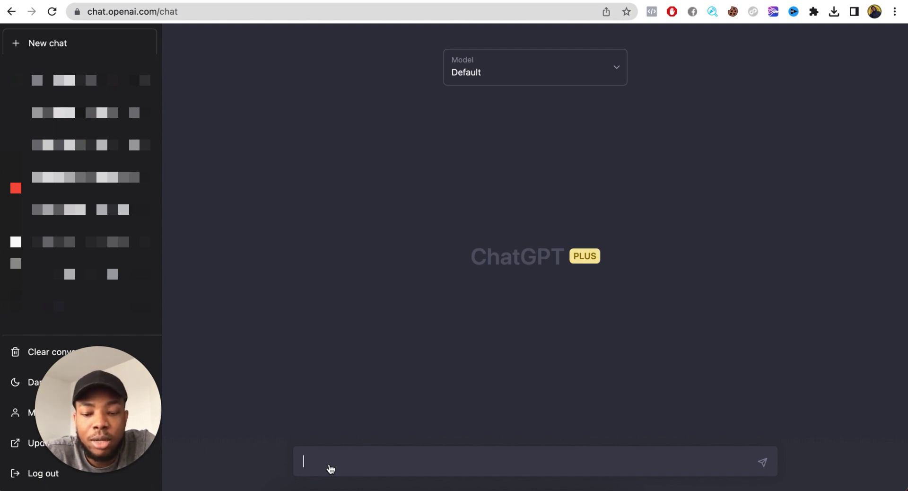
pyautogui.write('For')
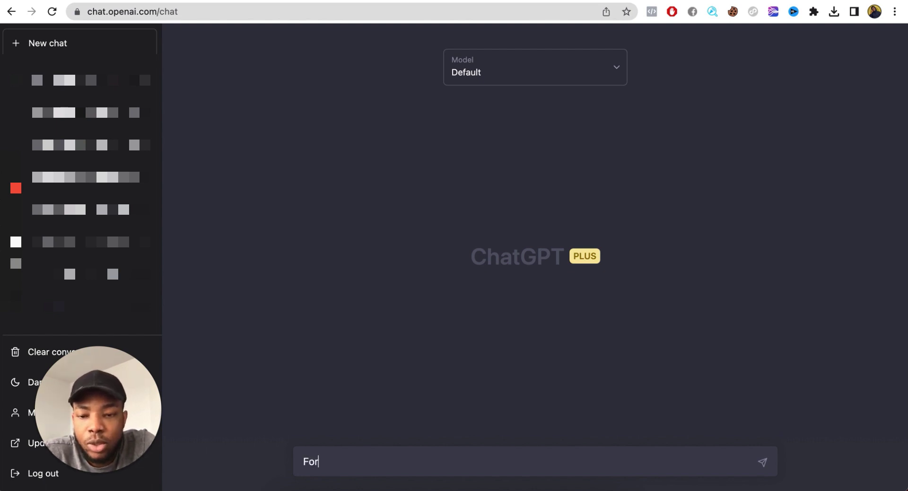
pyautogui.write(' a given pr')
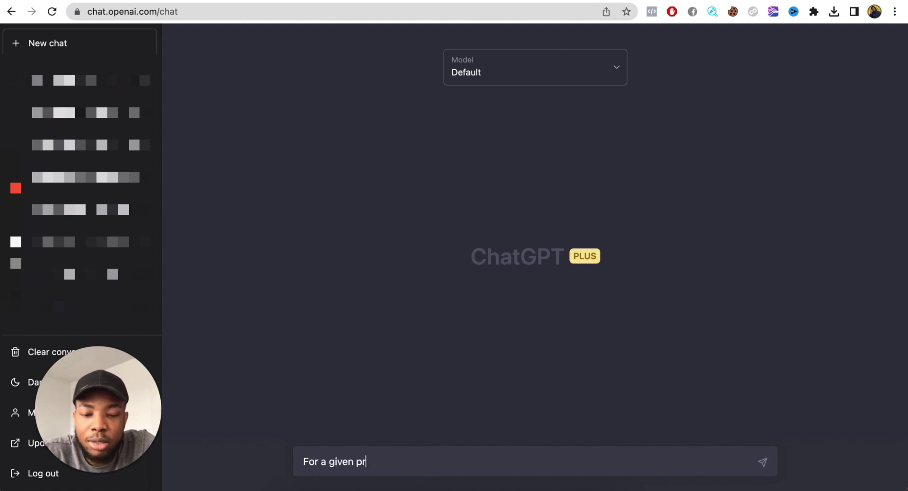
pyautogui.write('ojectt')
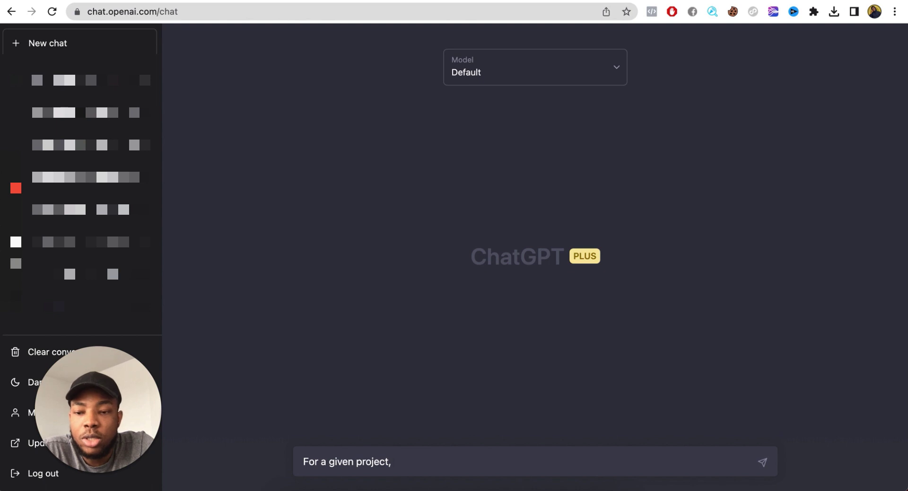
pyautogui.write('generate')
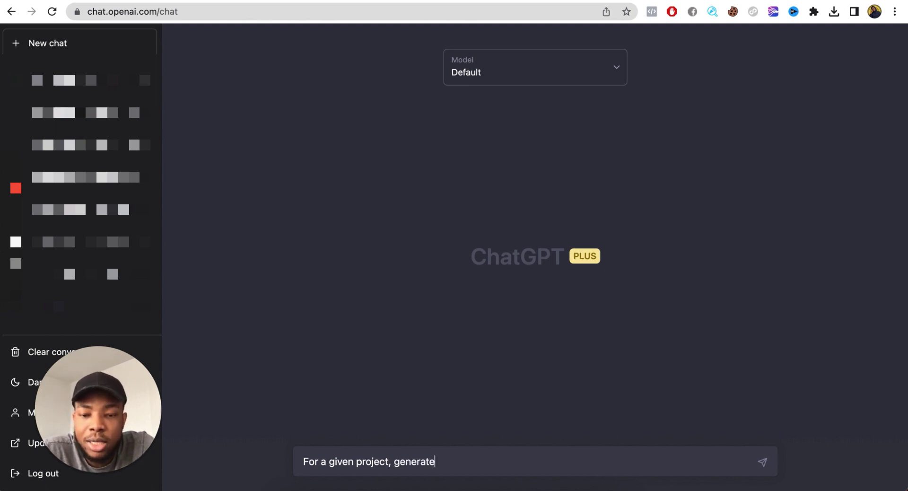
pyautogui.write(' 5 ways it')
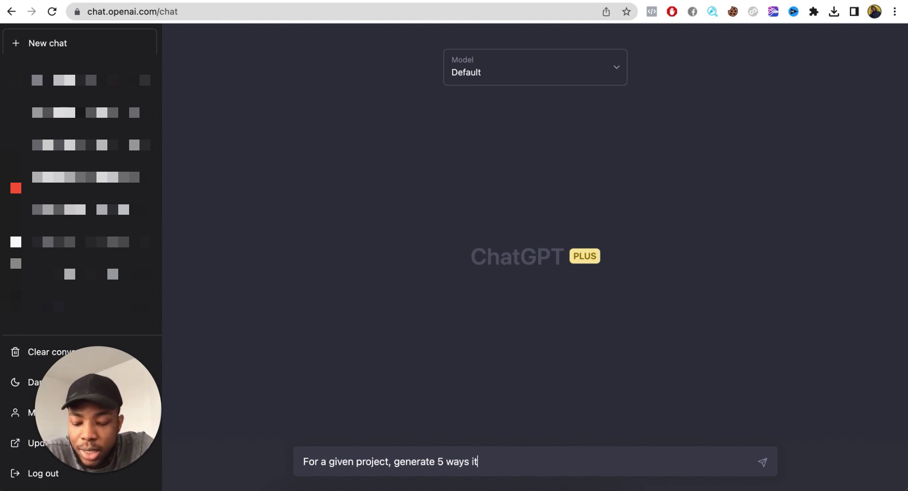
pyautogui.write(' could fail')
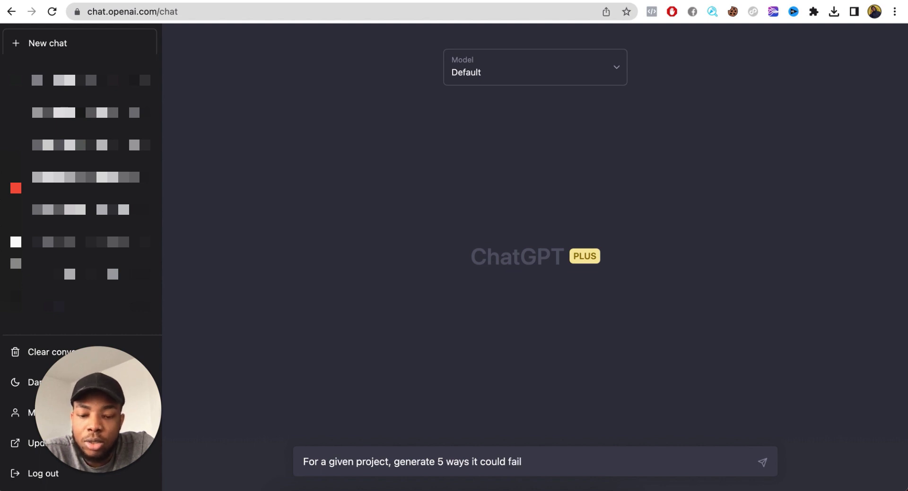
# - Complete the prompt with "and list 3 potential solutions for each problem to anticipate them." and send it
pyautogui.write(' and list')
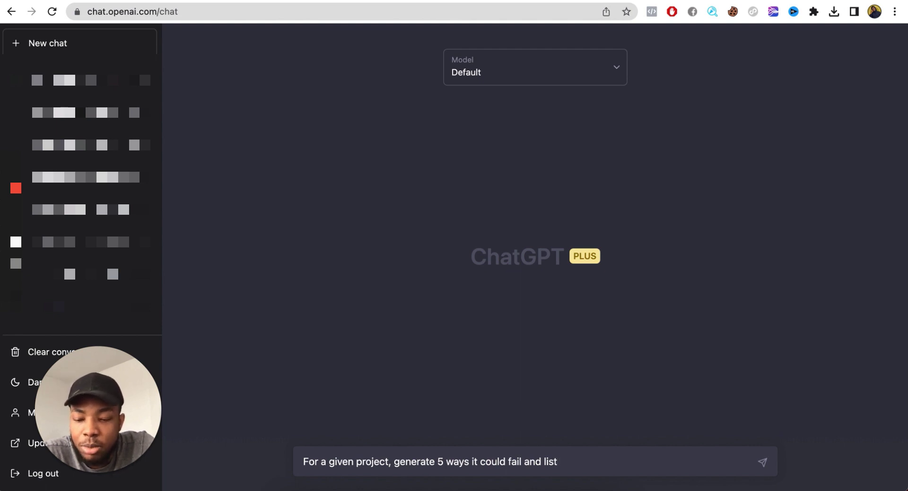
pyautogui.write('tpotenttial')
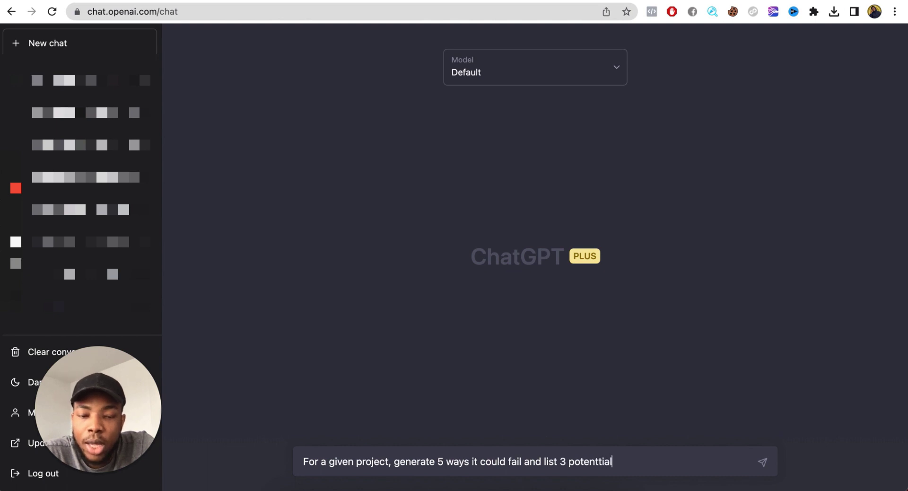
pyautogui.press('BackSpace')
pyautogui.press('BackSpace')
pyautogui.press('BackSpace')
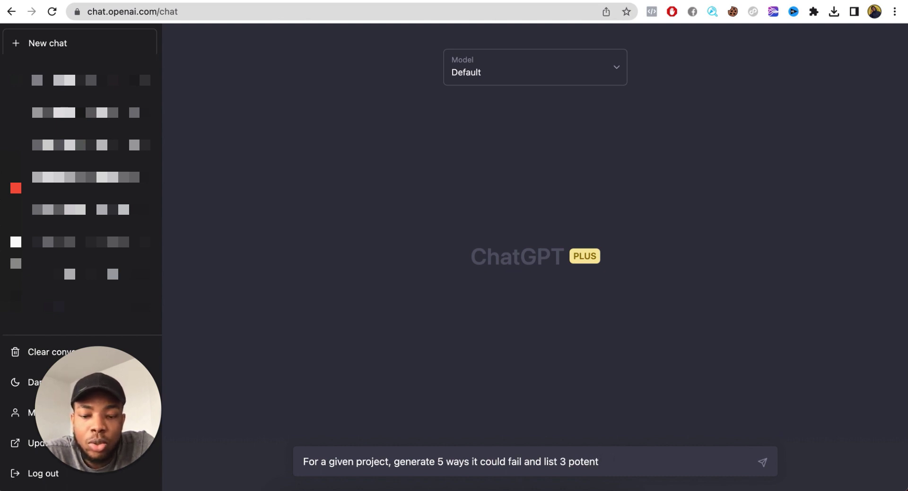
pyautogui.write('solutions')
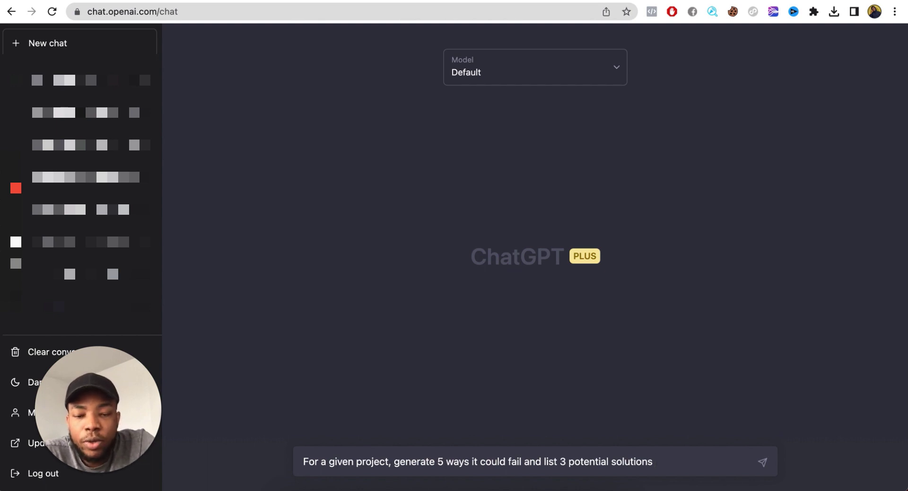
pyautogui.write('for each ')
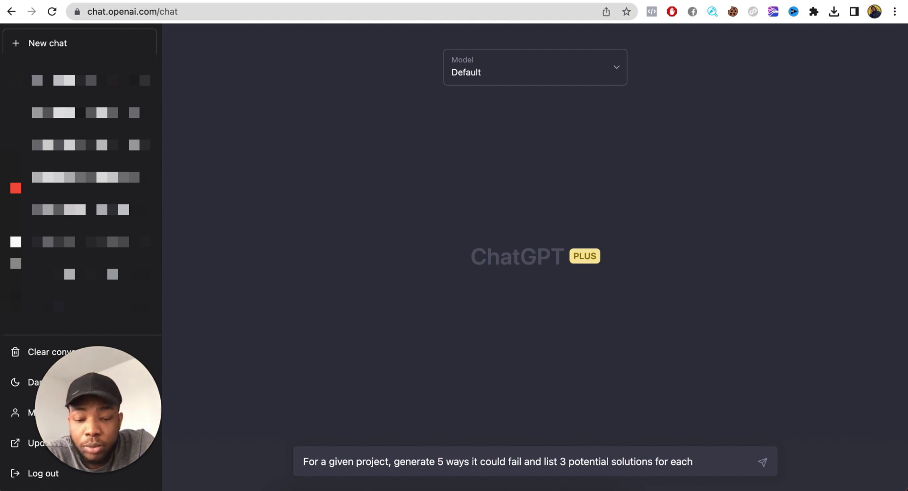
pyautogui.write('problem to ')
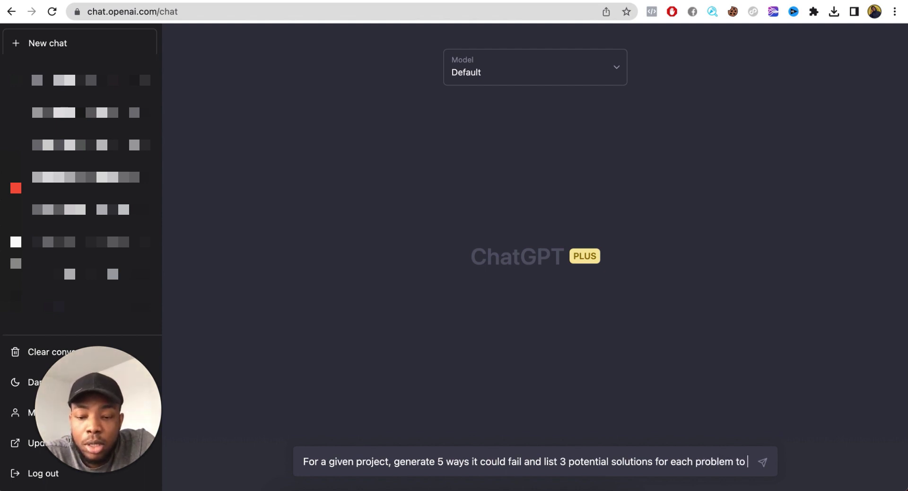
pyautogui.write('anticipate')
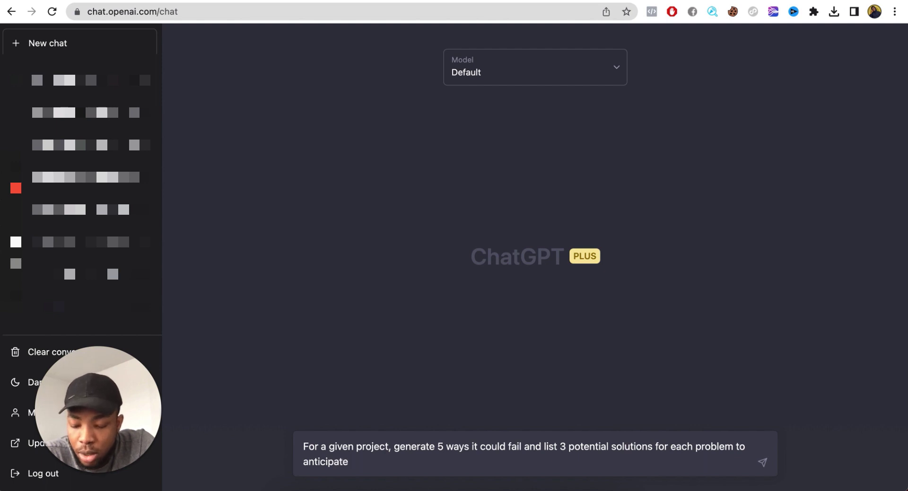
pyautogui.write(' them')
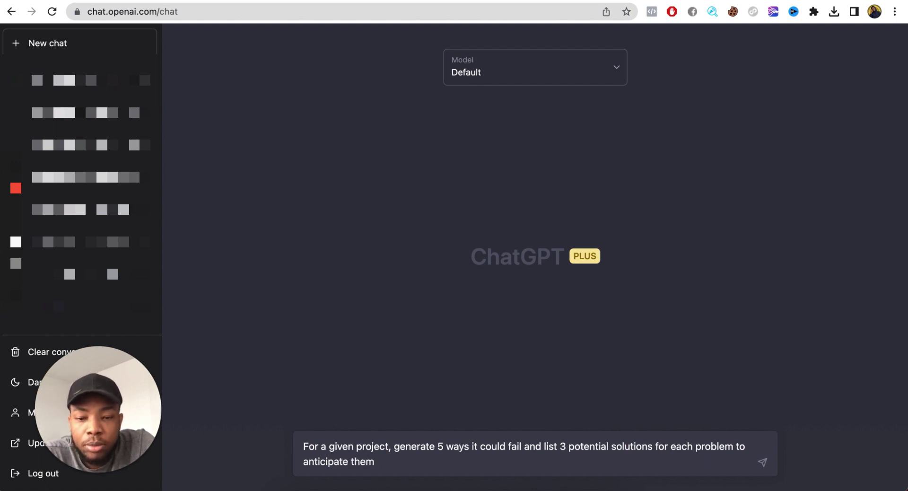
pyautogui.write('.')
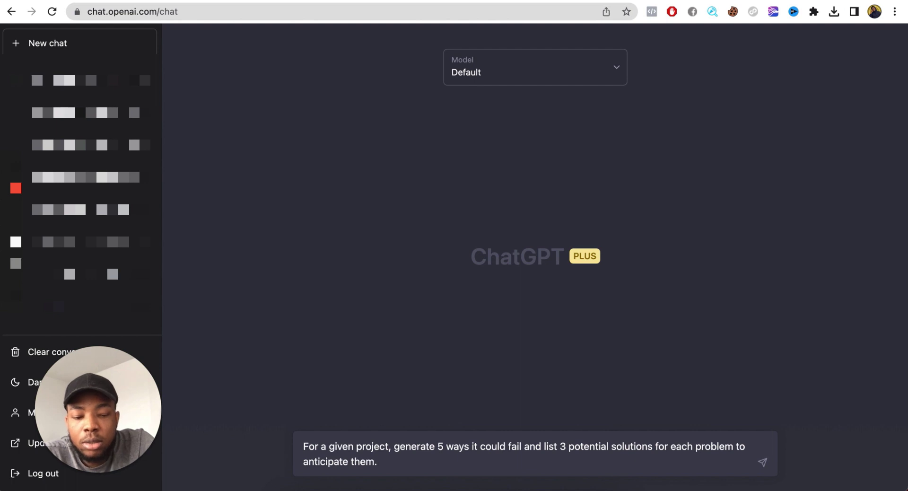
pyautogui.press('Return')
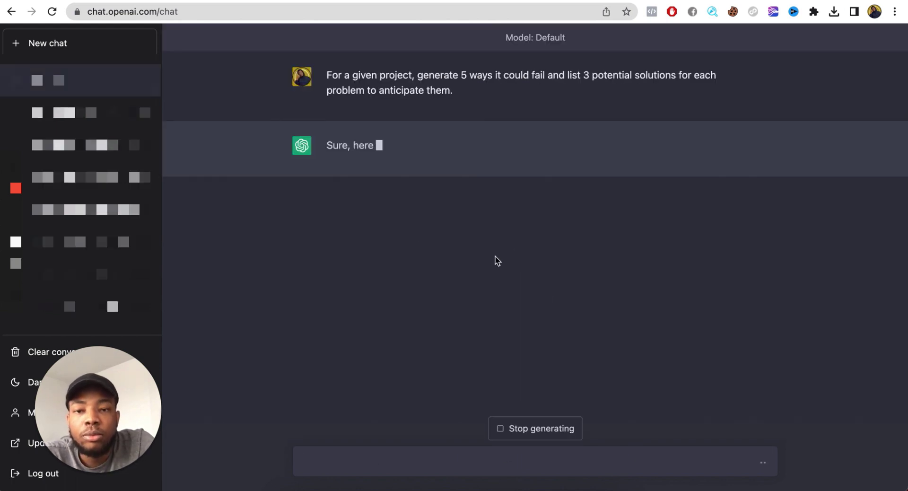
# - Stop the response and edit the sent prompt, adding after a blank line "Project: My goal is to become a top earning affiliate marketer"
pyautogui.click(543, 430)
pyautogui.click(752, 77)
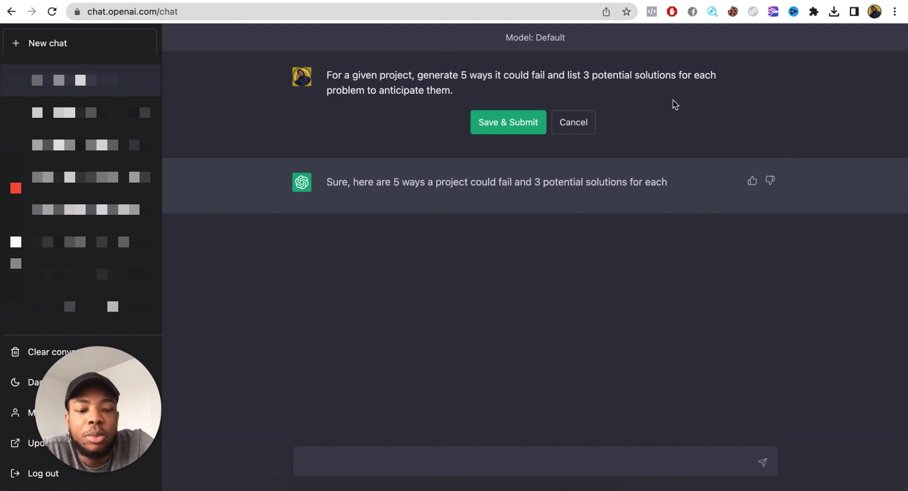
pyautogui.press('Return')
pyautogui.press('Return')
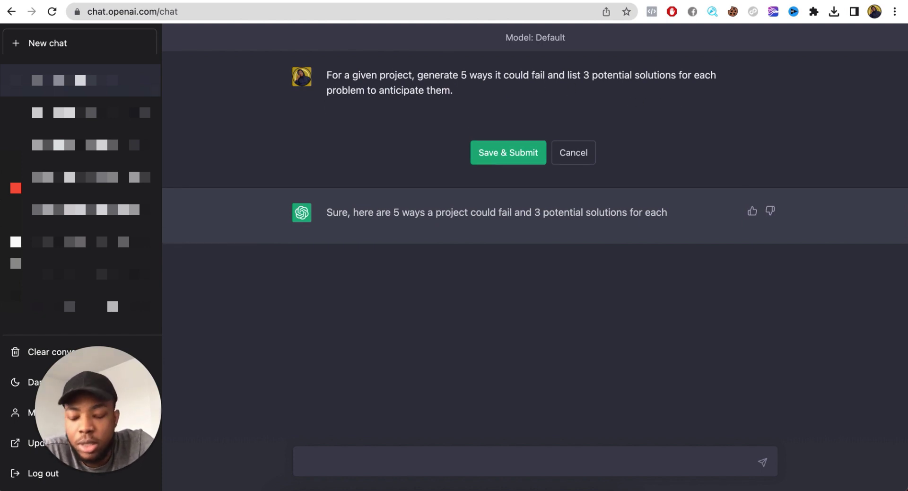
pyautogui.write('Project')
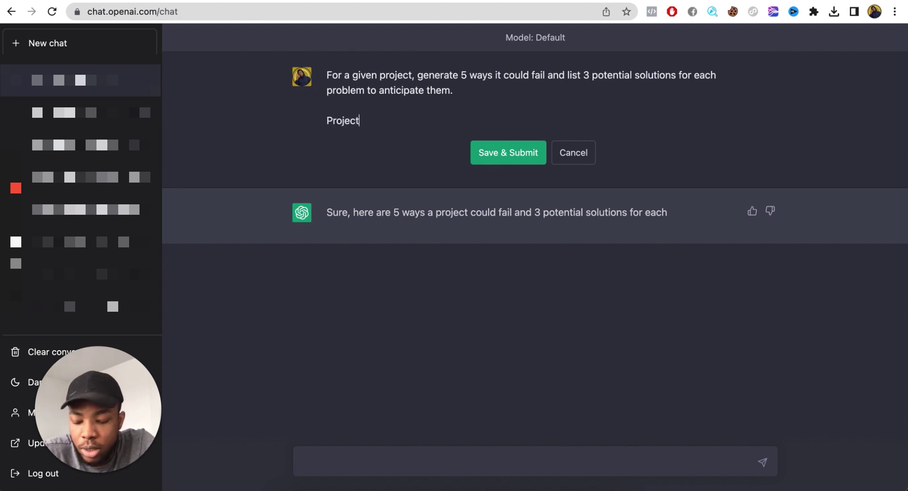
pyautogui.write(': My goal is ')
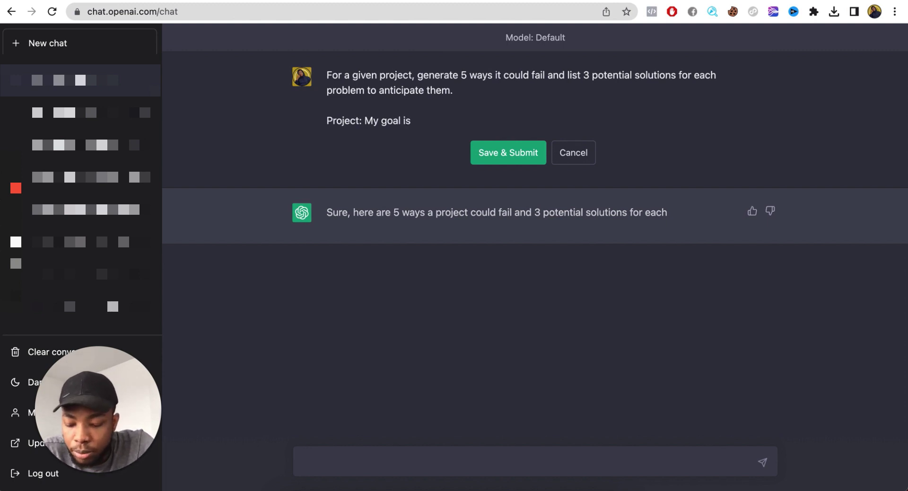
pyautogui.write('to ')
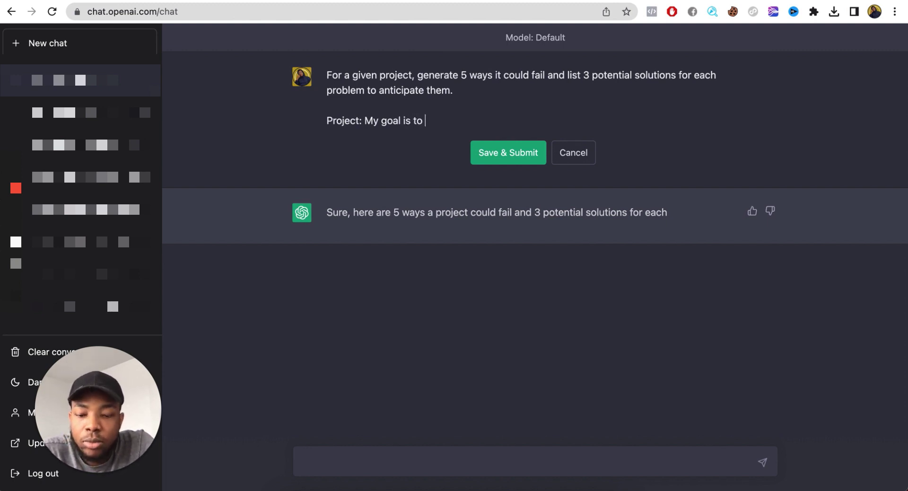
pyautogui.write('become a ')
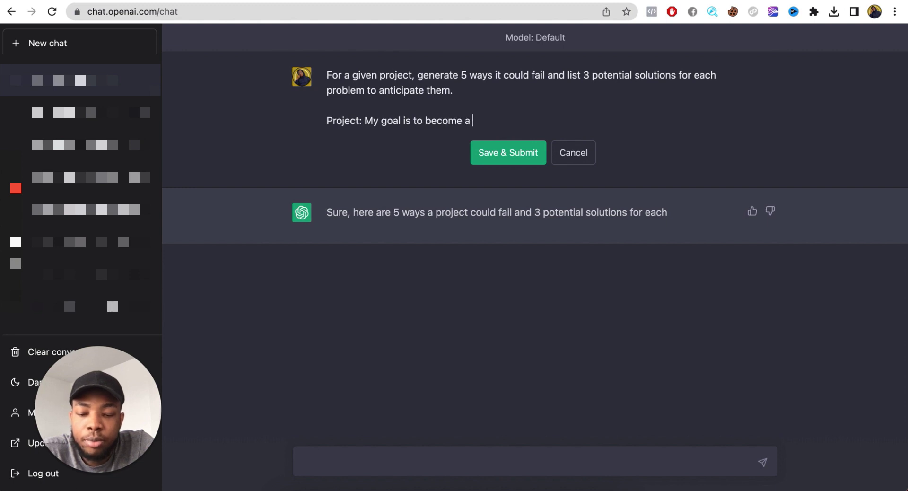
pyautogui.write('top earnin')
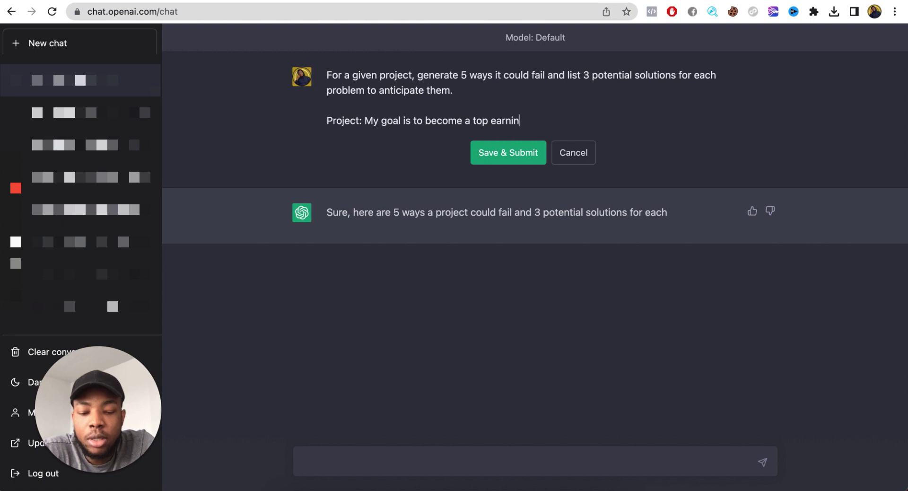
pyautogui.write('g affilia')
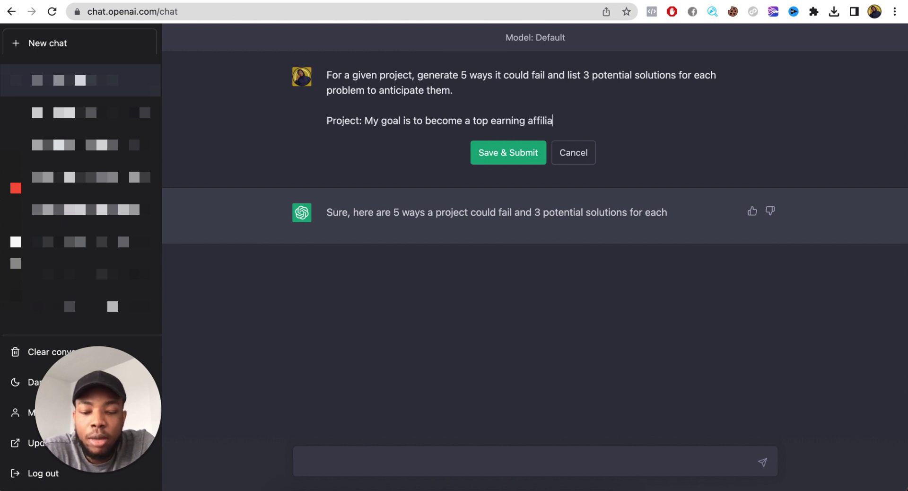
pyautogui.write('te marketer ')
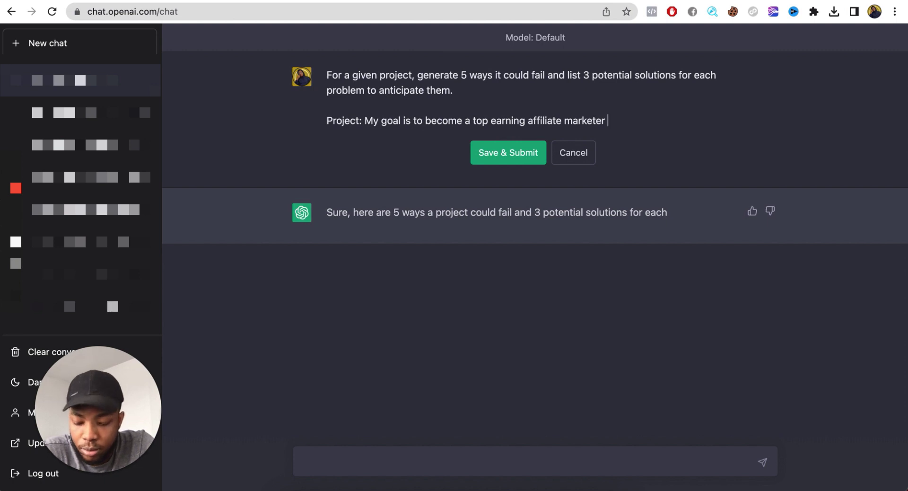
# - Finish the project line with "who makes $10,000 per month selling online" and resubmit the edited prompt
pyautogui.write('who makes')
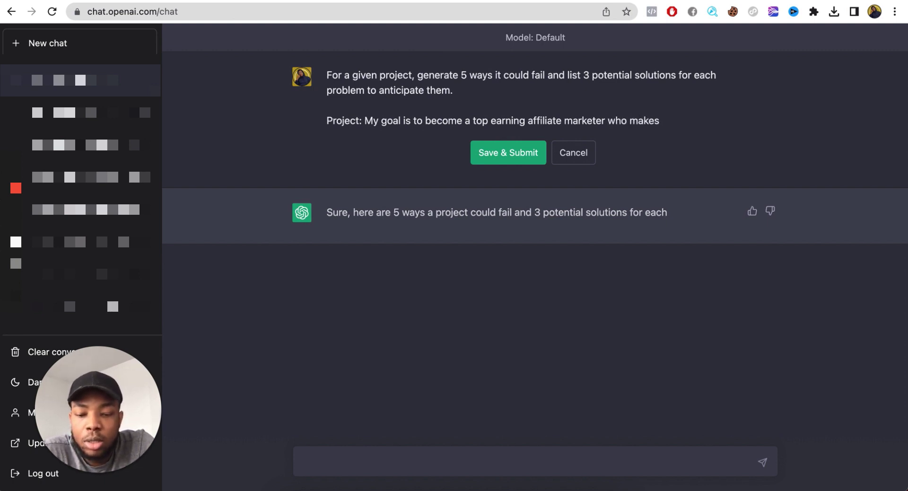
pyautogui.write(' $10,000 ')
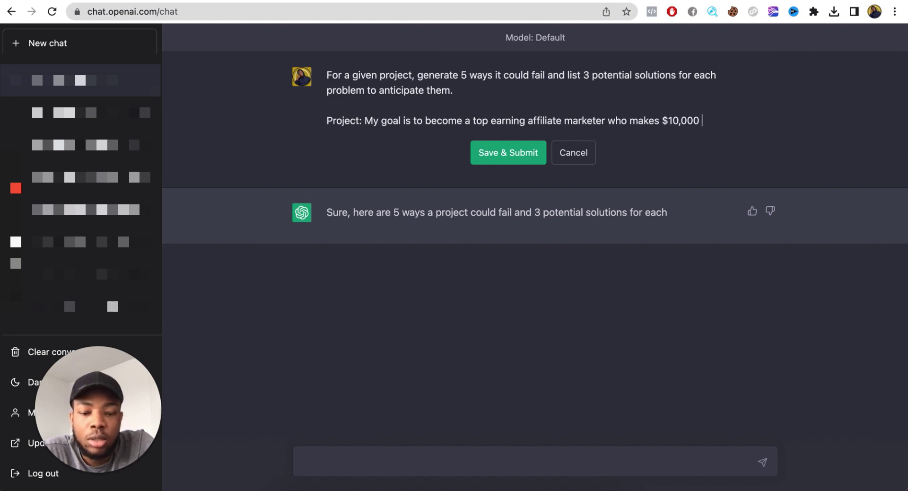
pyautogui.write('per mont')
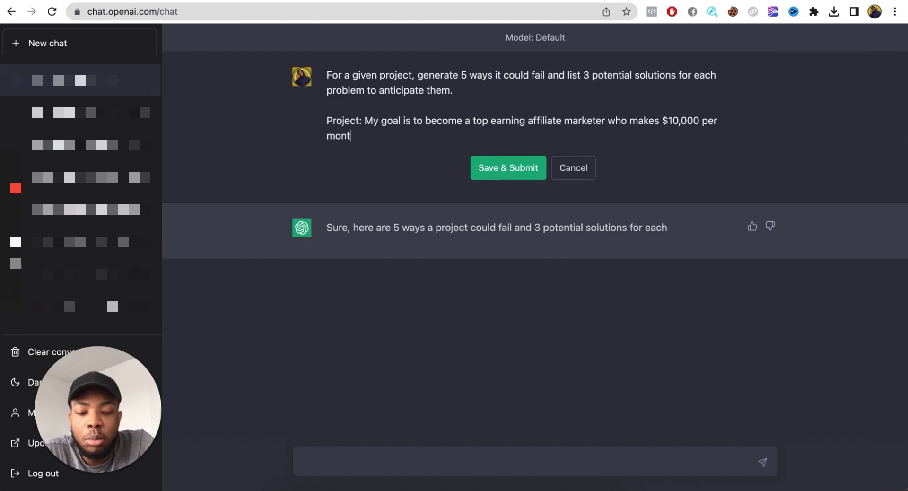
pyautogui.write('h selling onl')
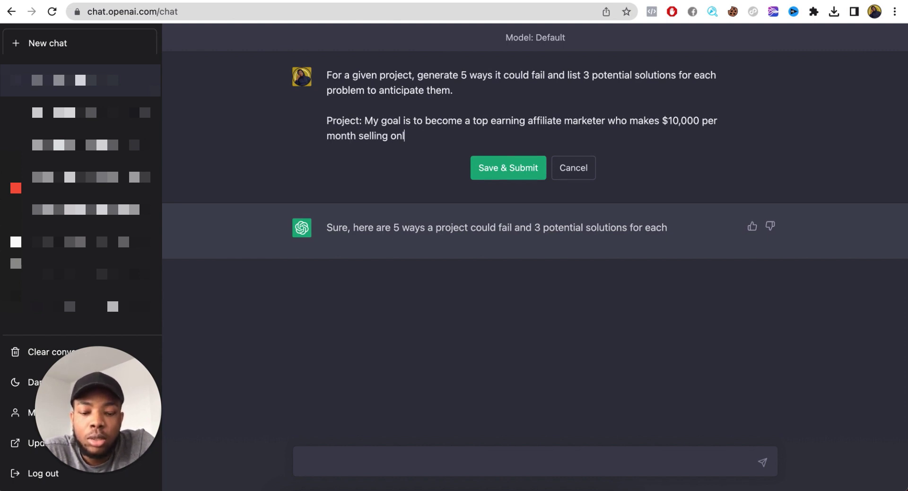
pyautogui.write('ine')
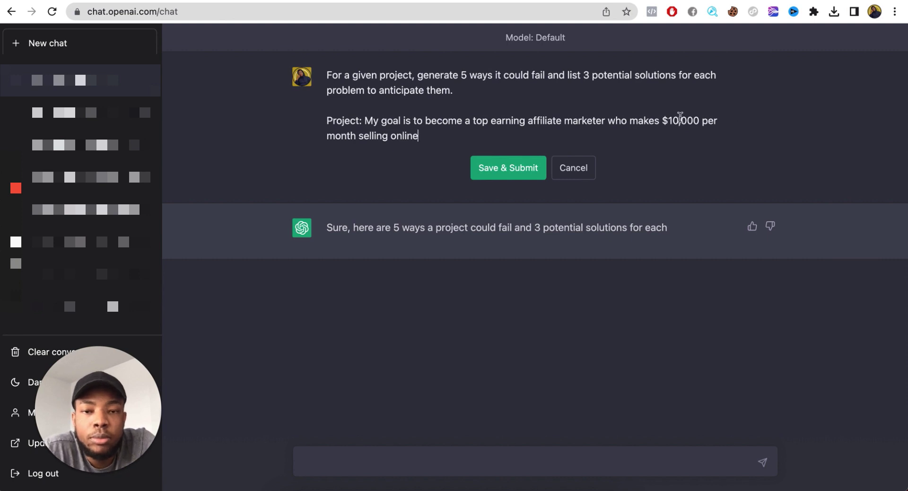
pyautogui.click(524, 166)
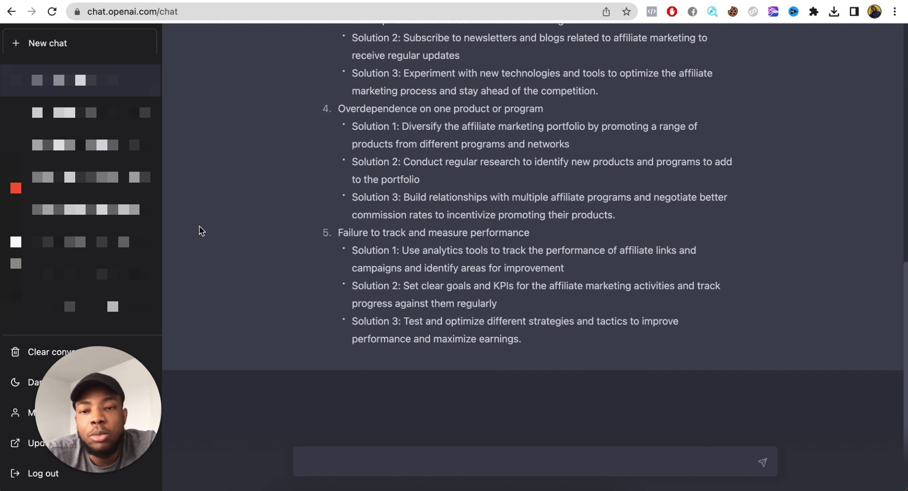
pyautogui.scroll(5, 200, 226)
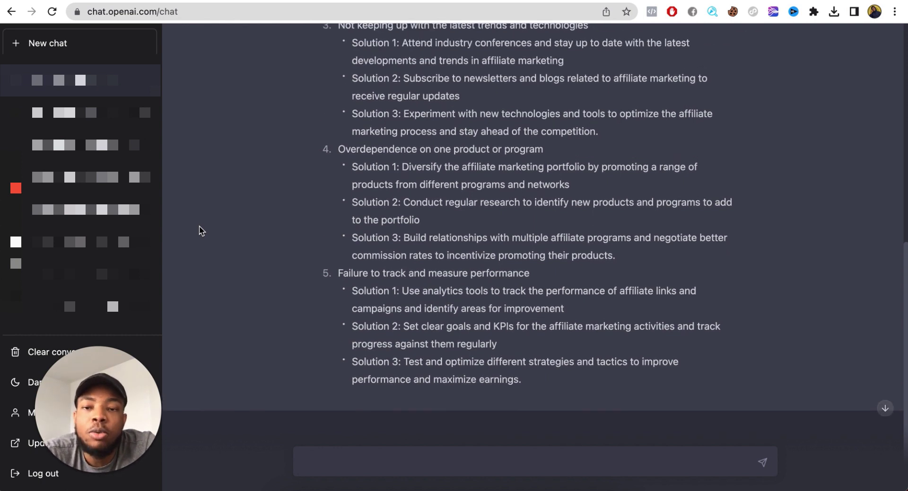
# - Review the resubmitted project prompt and read through ChatGPT's full list of failure risks and the solutions given for each
pyautogui.scroll(7, 199, 226)
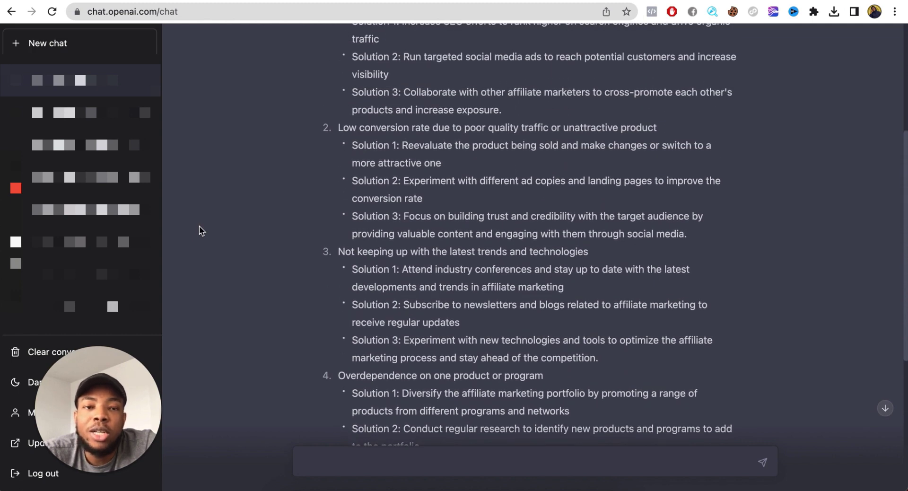
pyautogui.scroll(3, 200, 225)
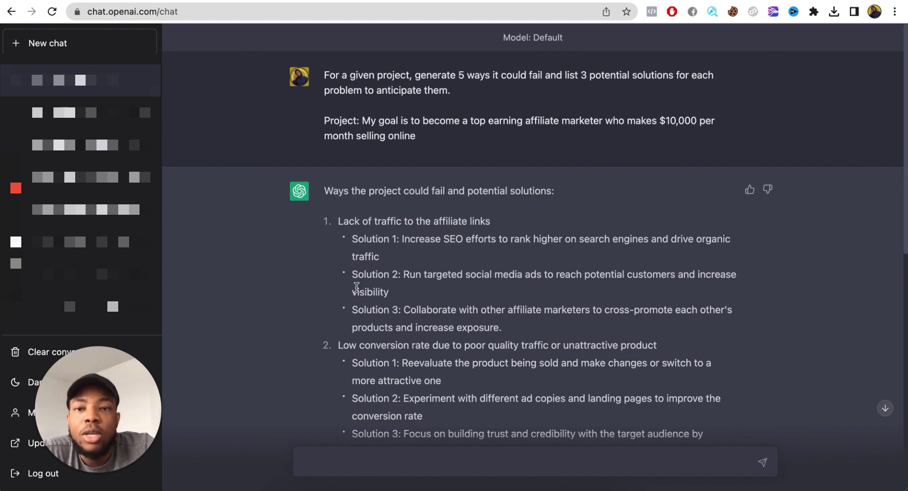
pyautogui.moveTo(474, 111)
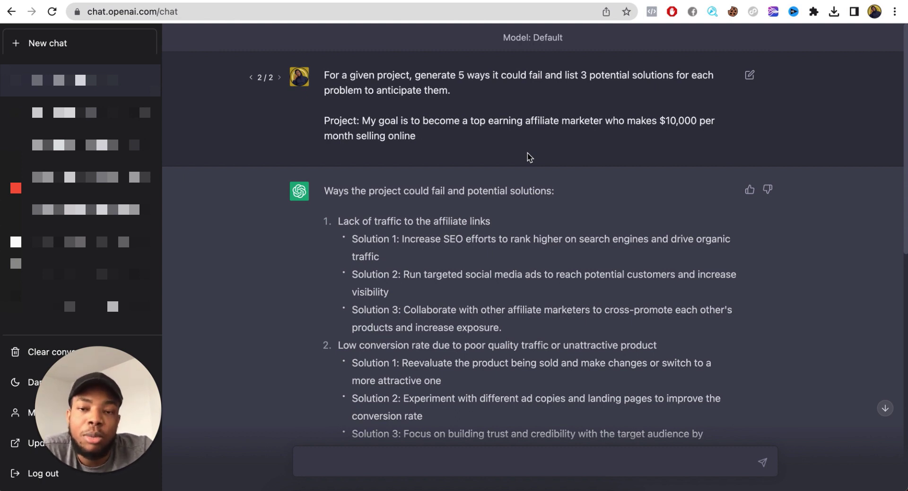
pyautogui.scroll(-1, 530, 139)
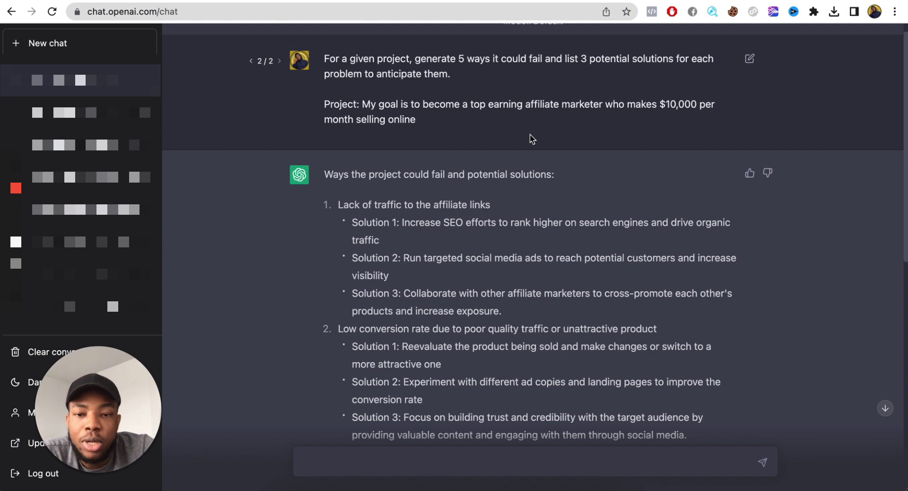
pyautogui.scroll(-1, 530, 133)
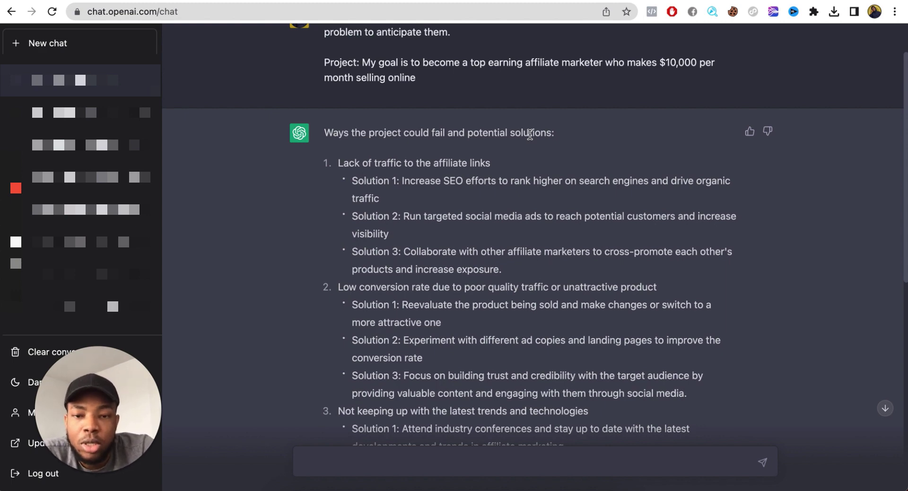
pyautogui.scroll(-1, 530, 134)
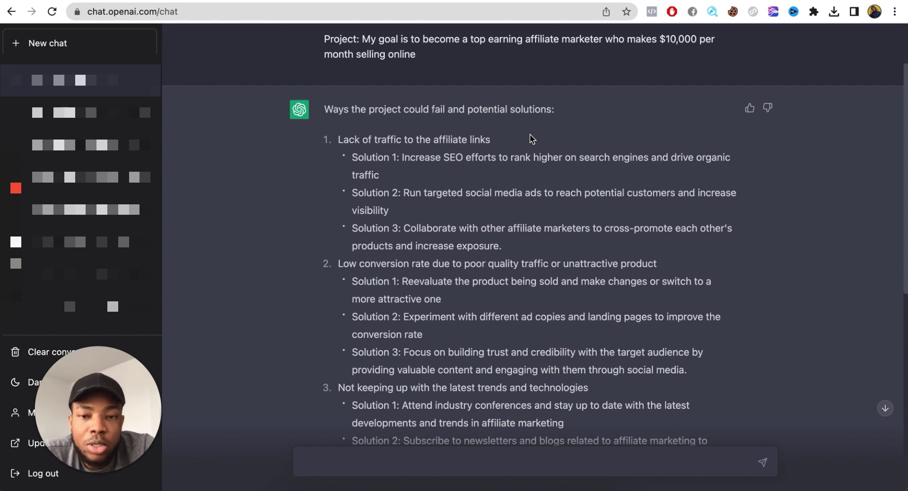
pyautogui.scroll(-2, 530, 134)
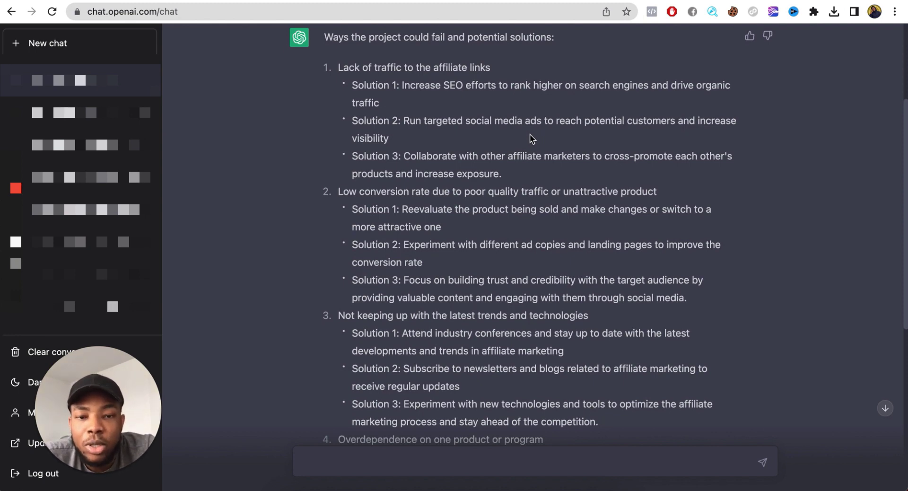
pyautogui.scroll(-2, 530, 135)
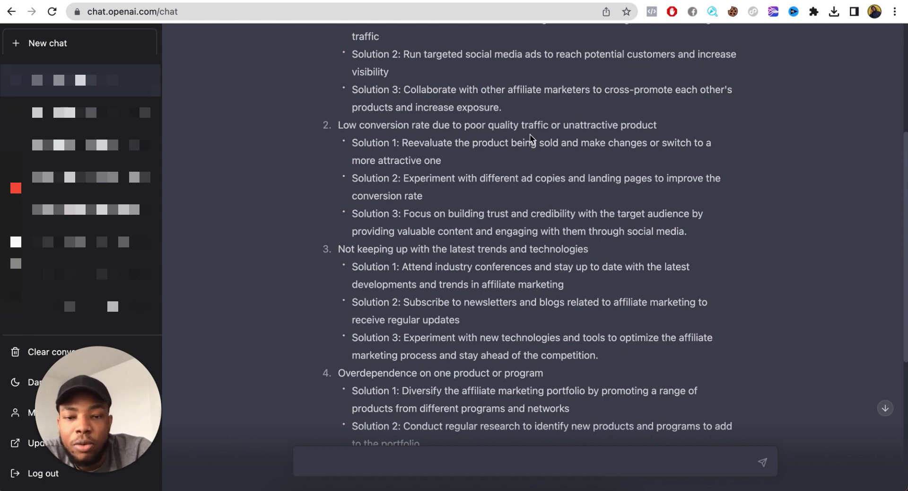
pyautogui.scroll(-2, 529, 134)
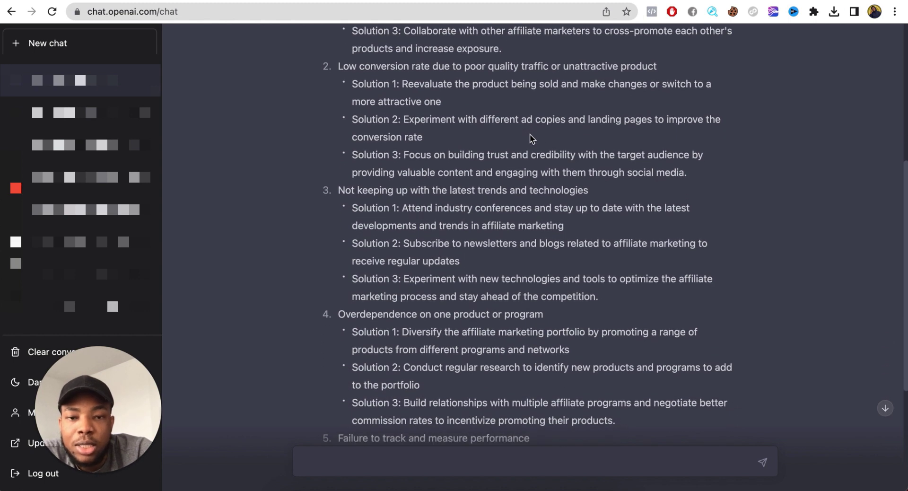
pyautogui.scroll(-2, 530, 134)
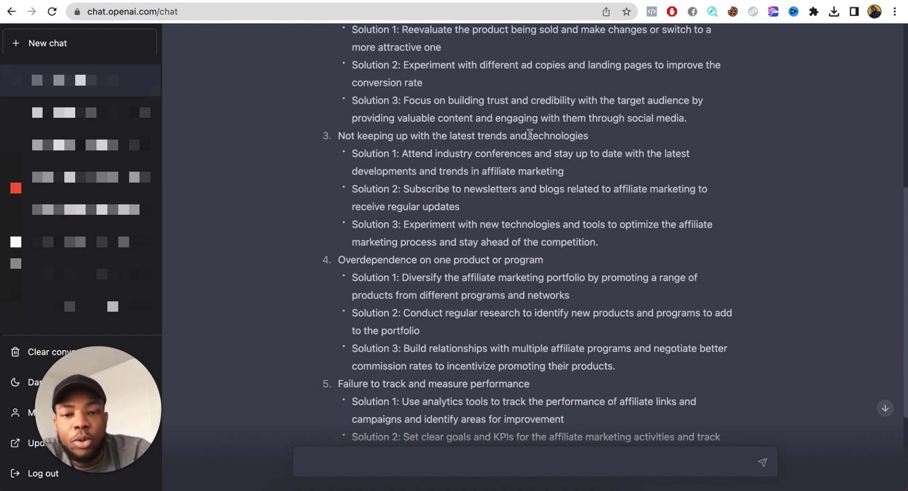
pyautogui.scroll(-4, 529, 135)
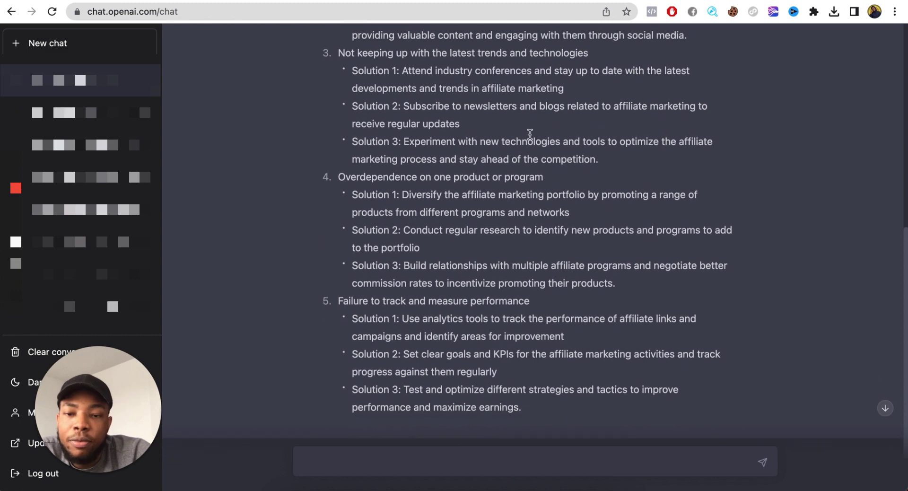
pyautogui.scroll(-1, 530, 134)
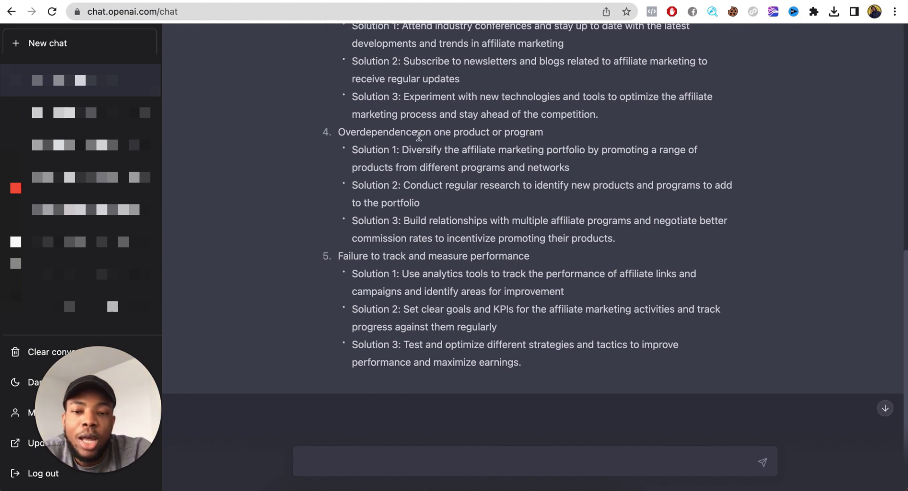
pyautogui.scroll(10, 463, 240)
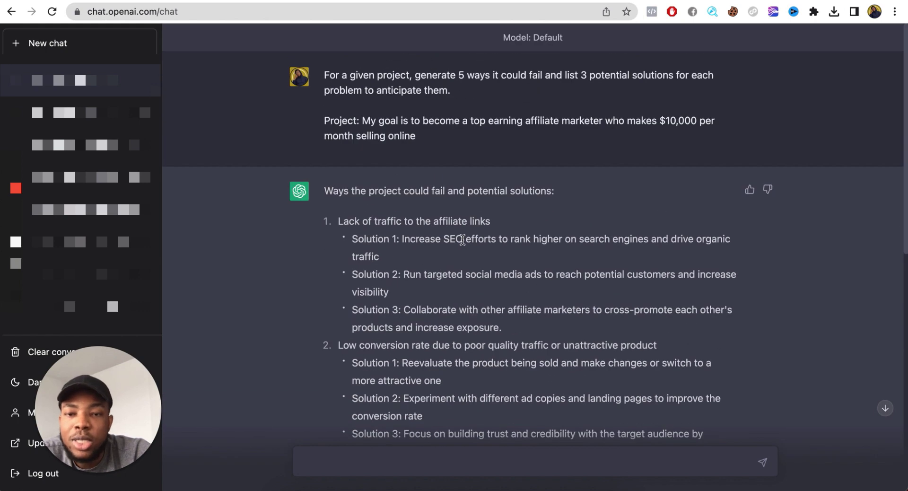
pyautogui.scroll(-4, 462, 240)
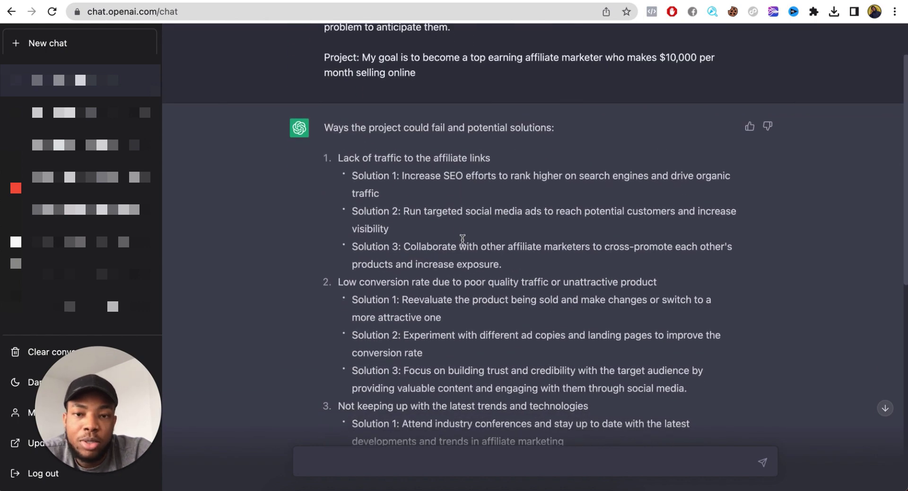
pyautogui.scroll(-3, 462, 240)
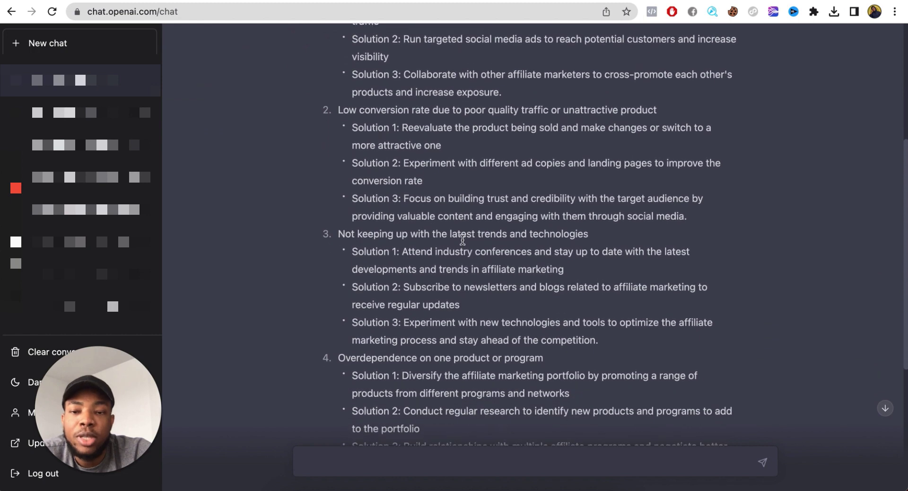
pyautogui.scroll(-5, 462, 240)
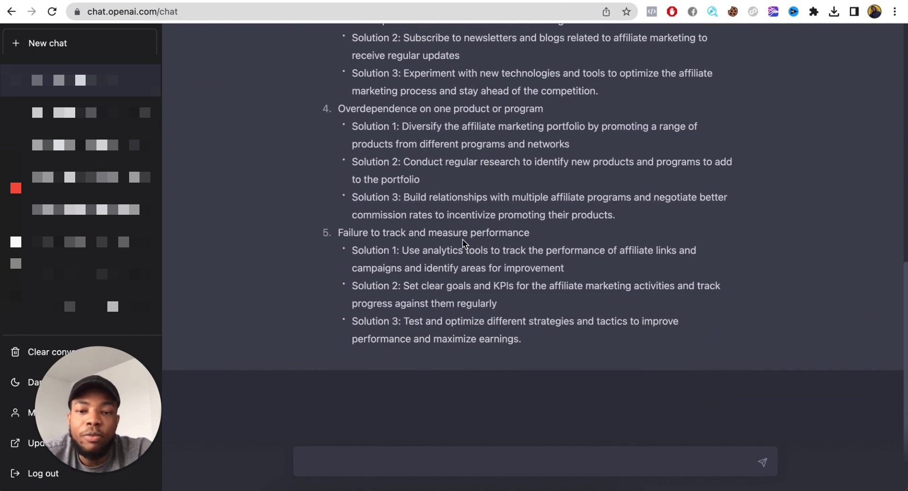
pyautogui.scroll(10, 462, 243)
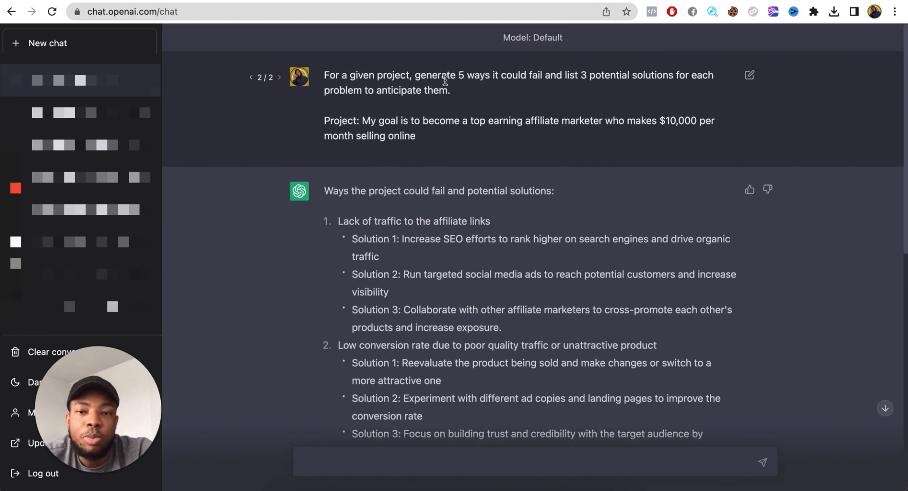